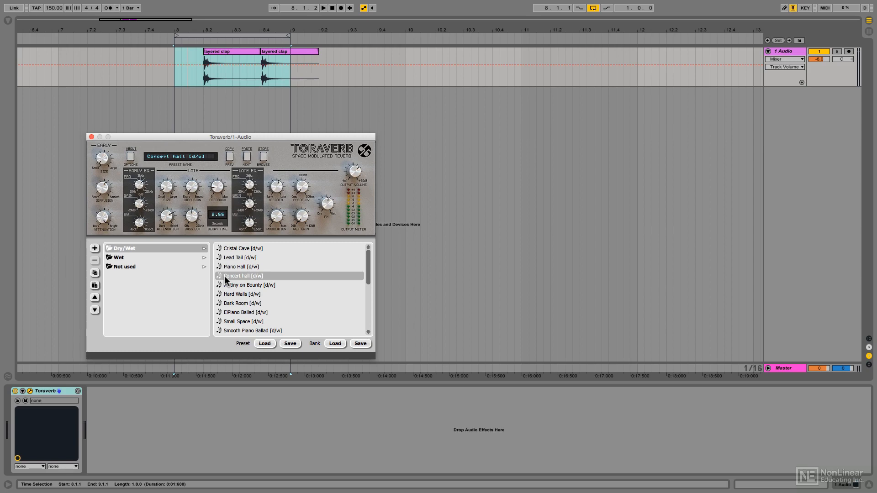
# - Audition the one-bar clap loop with the Toraverb Concert hall reverb, and freeze and flatten the 1 Audio track
pyautogui.press('space')
pyautogui.press('space')
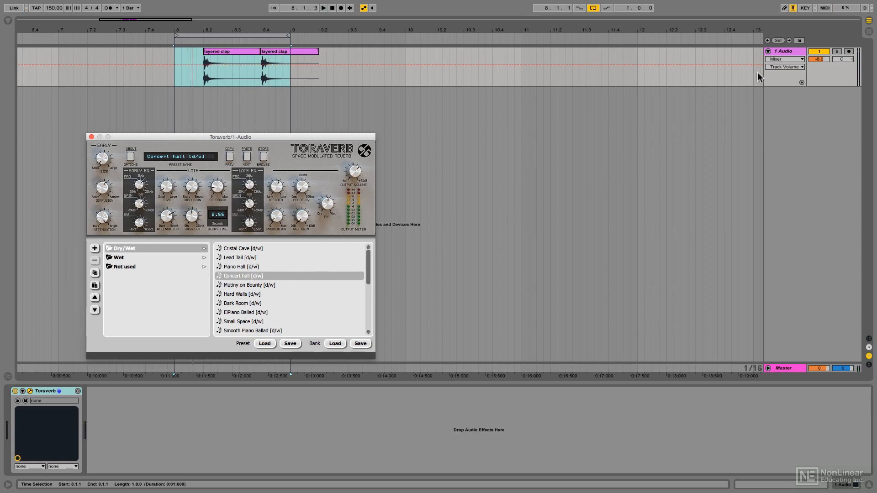
pyautogui.click(779, 53)
pyautogui.rightClick(779, 54)
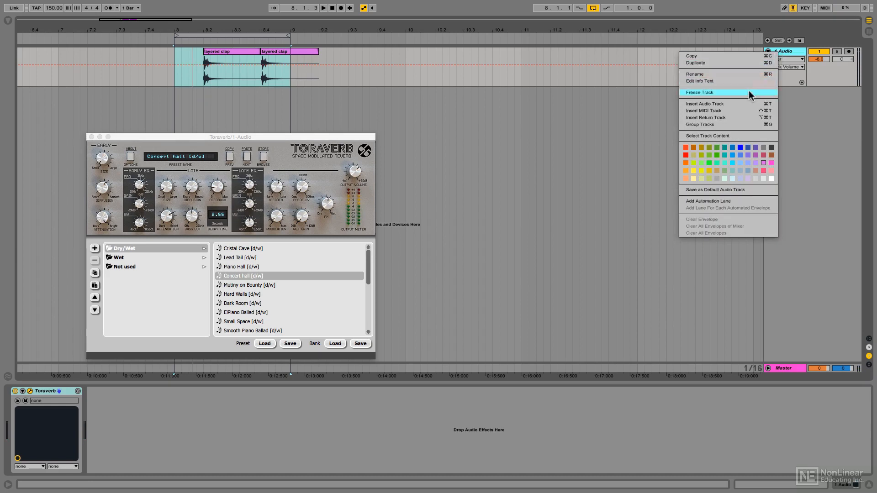
pyautogui.click(751, 94)
pyautogui.rightClick(776, 54)
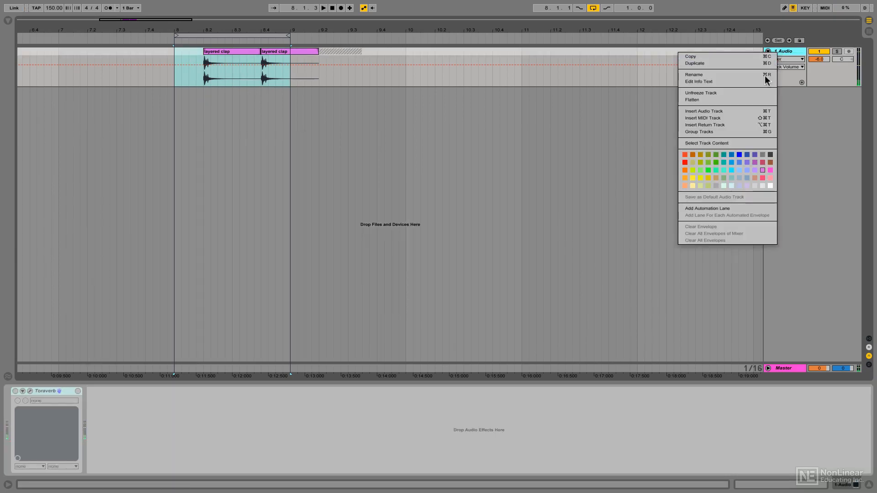
pyautogui.click(750, 99)
# - Play back the flattened one-bar clap loop, and undo the flattening and freezing of the track
pyautogui.press('space')
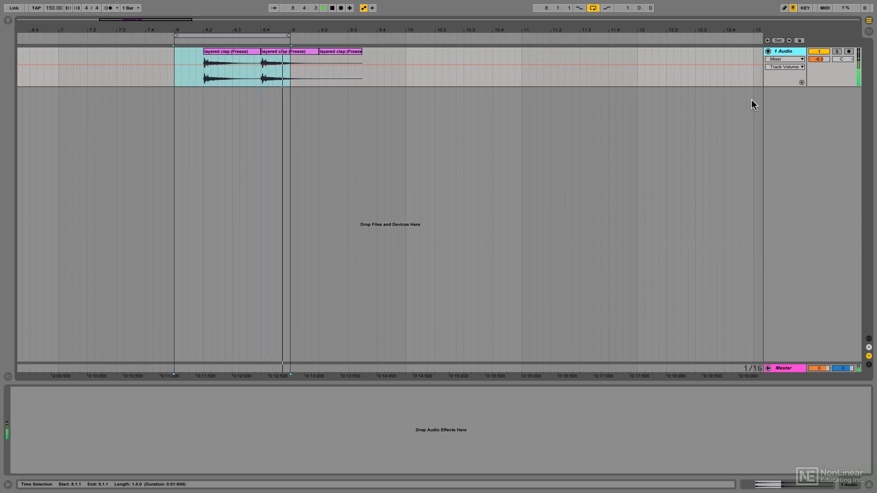
pyautogui.press('space')
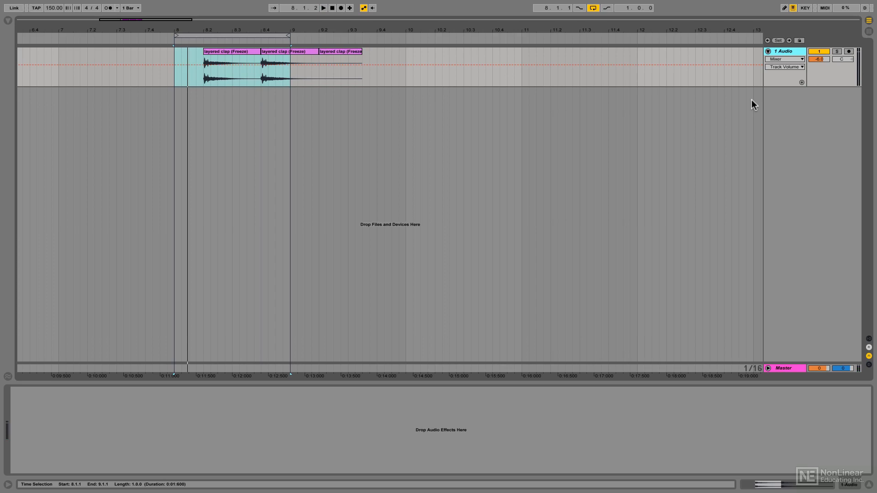
pyautogui.press('space')
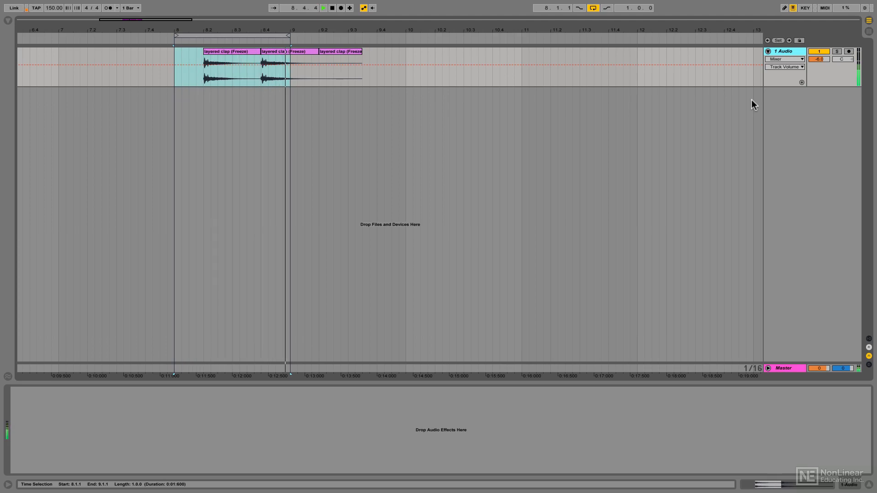
pyautogui.press('space')
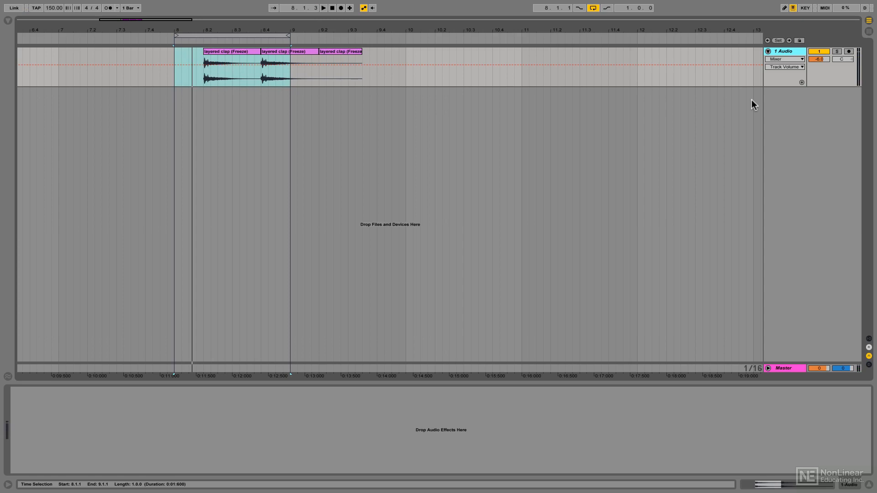
pyautogui.hotkey('ctrl', 'z')
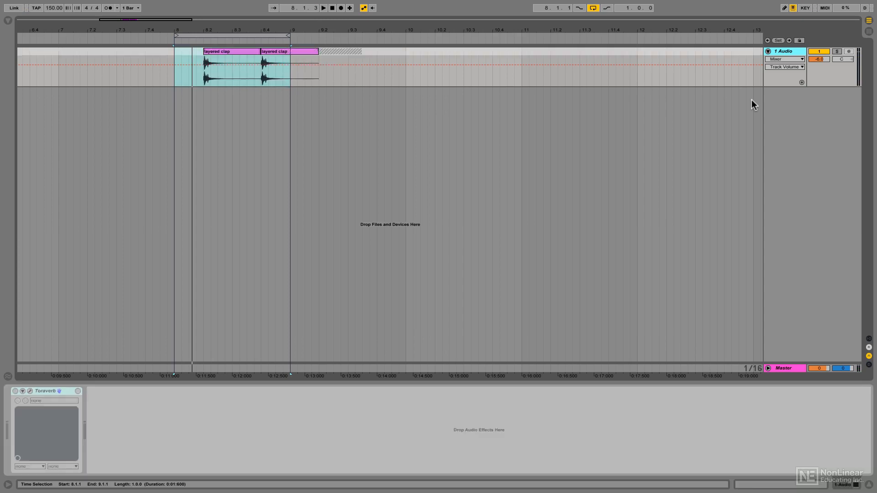
pyautogui.hotkey('ctrl', 'z')
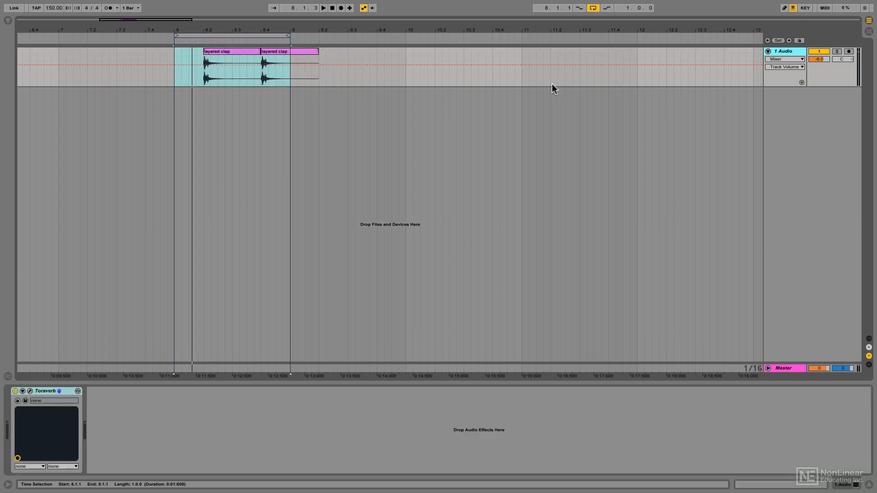
# - Duplicate the second layered clap clip twice in succession and extend the arrangement loop to two bars from 8.1.1
pyautogui.click(248, 54)
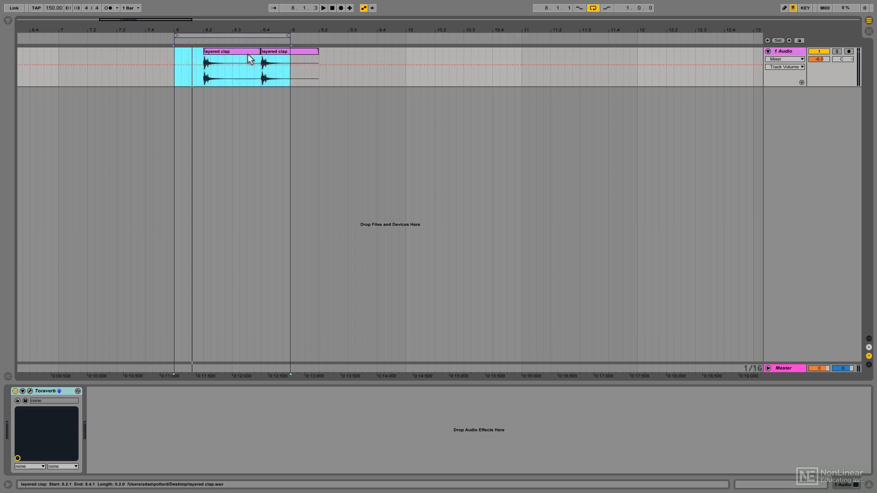
pyautogui.press('Right')
pyautogui.hotkey('ctrl', 'd')
pyautogui.hotkey('ctrl', 'd')
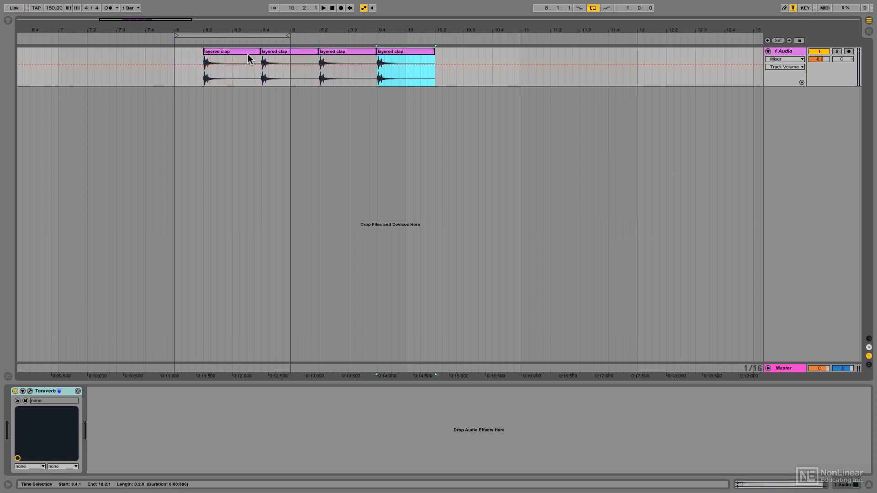
pyautogui.moveTo(287, 37); pyautogui.dragTo(405, 37)
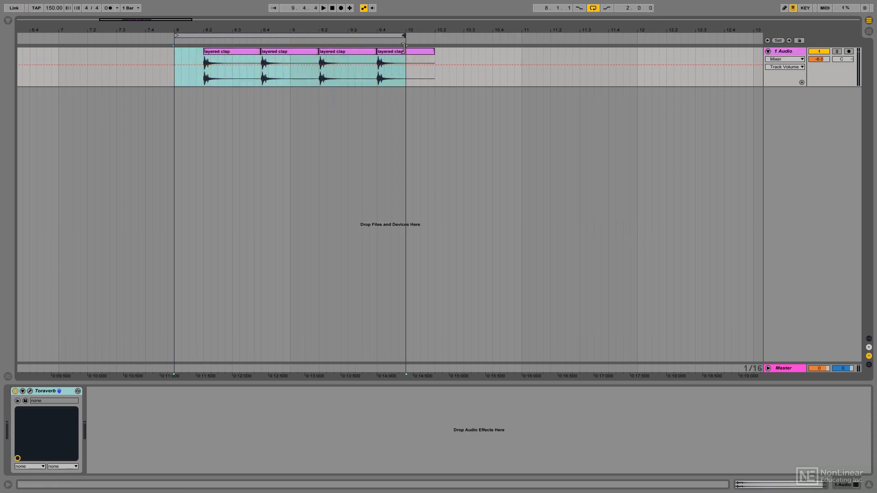
# - Freeze and flatten the 1 Audio track to print the reverb into the four layered clap clips
pyautogui.click(778, 53)
pyautogui.rightClick(779, 53)
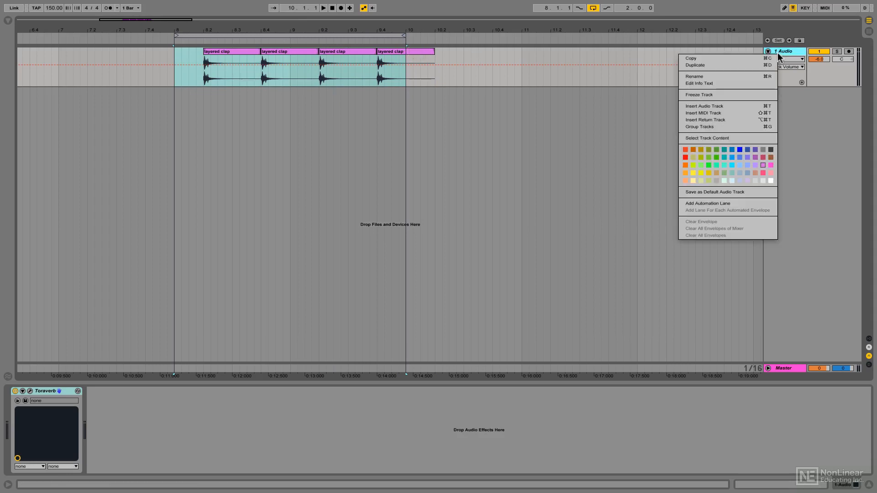
pyautogui.click(740, 93)
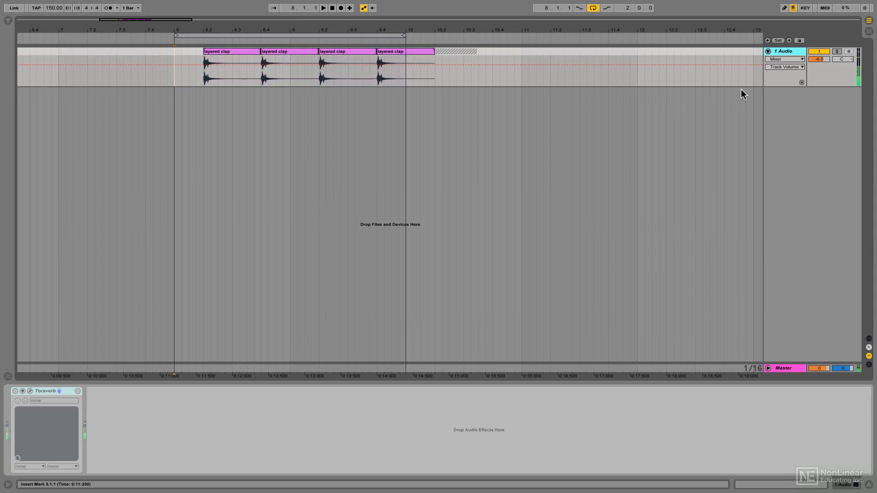
pyautogui.rightClick(779, 54)
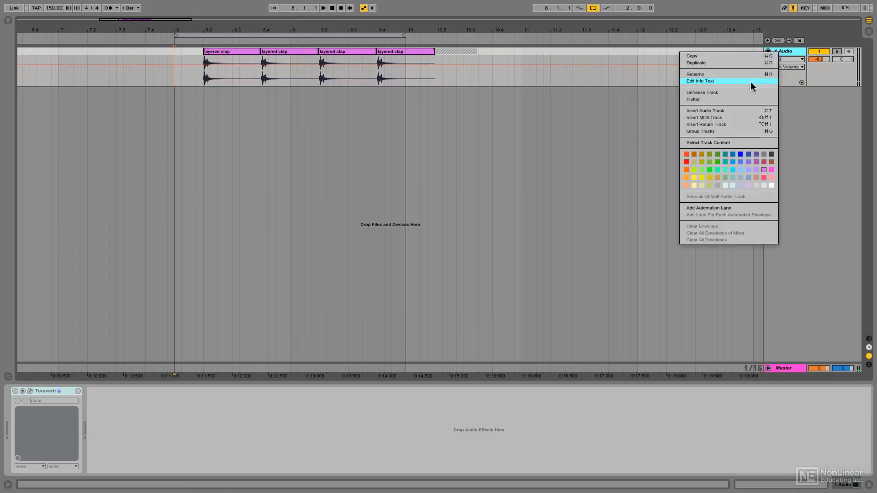
pyautogui.click(739, 98)
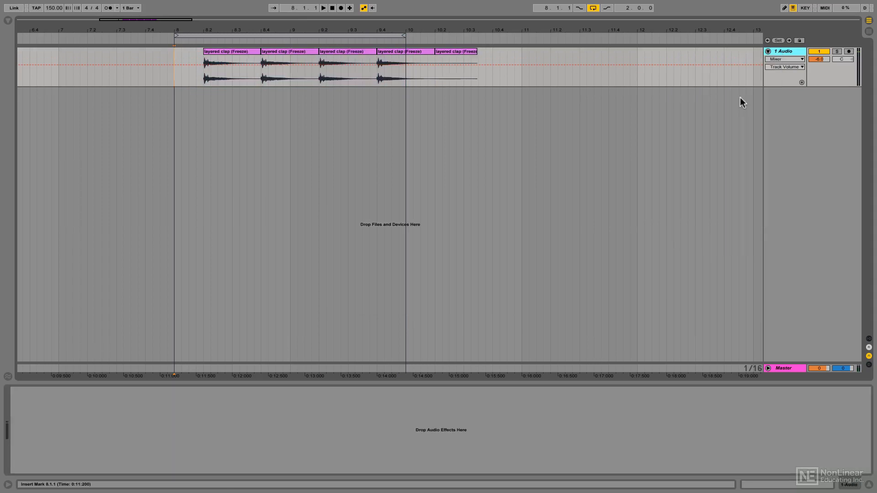
# - Audition the flattened claps from 8.1.1, and loop playback over only the second bar, starting at 9.1.1
pyautogui.press('space')
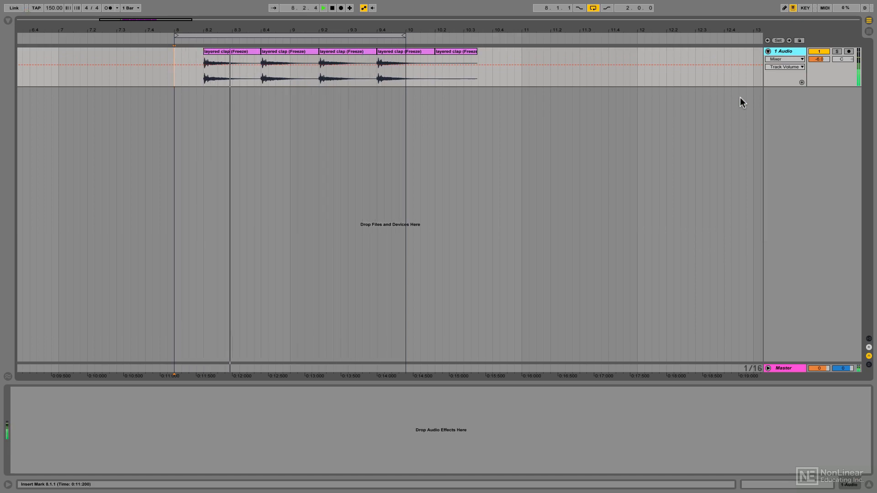
pyautogui.press('space')
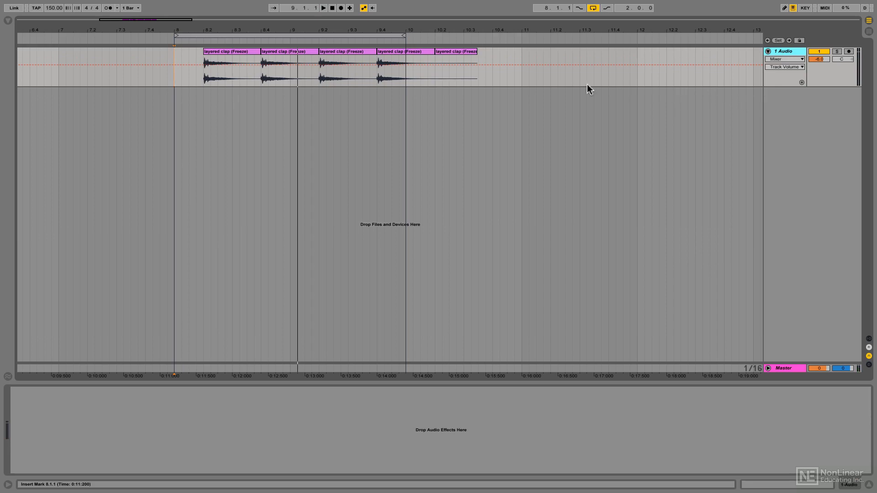
pyautogui.moveTo(177, 35); pyautogui.dragTo(291, 35)
pyautogui.press('space')
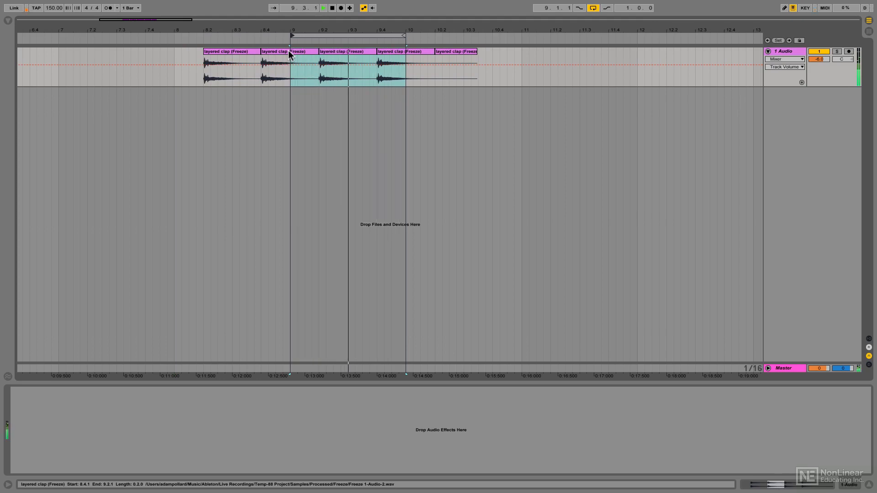
pyautogui.press('space')
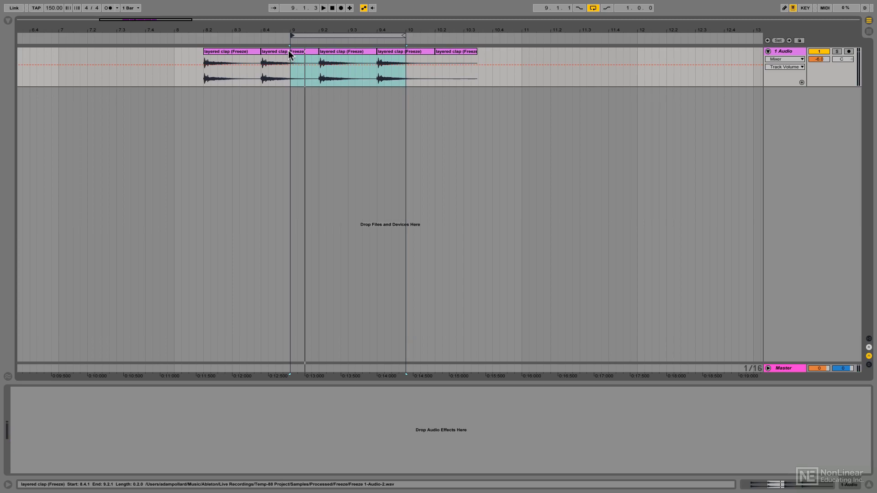
pyautogui.press('space')
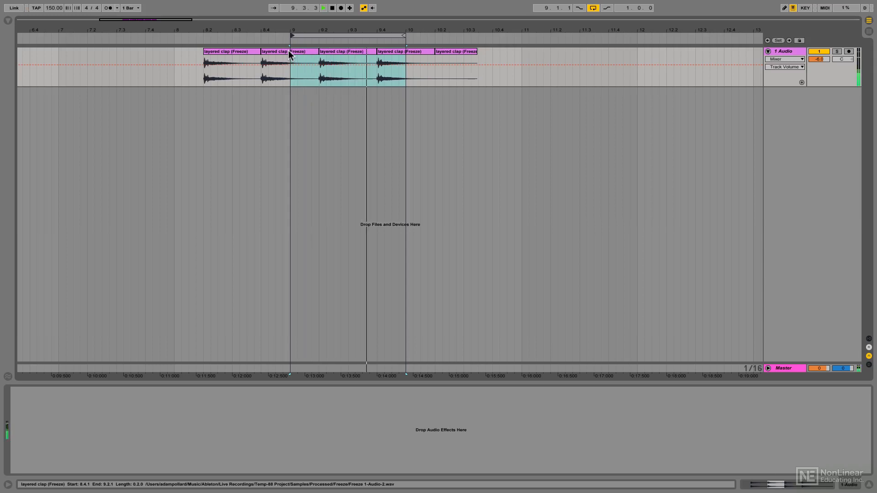
pyautogui.press('space')
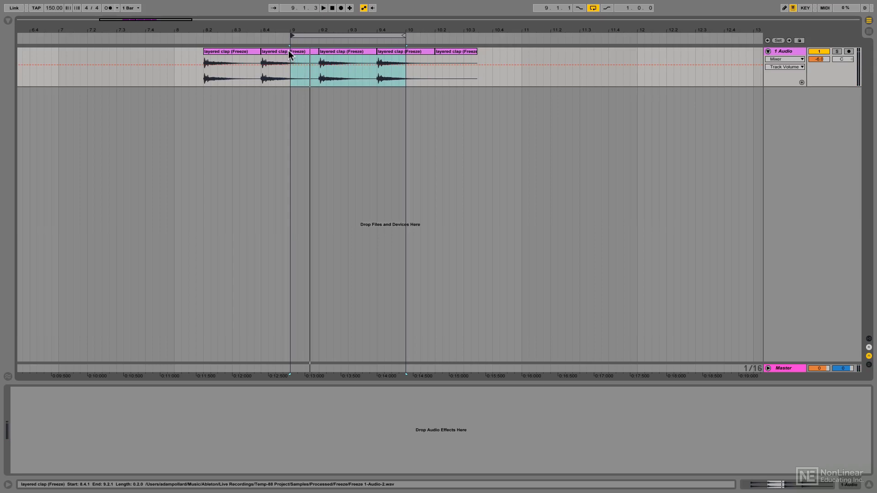
pyautogui.press('space')
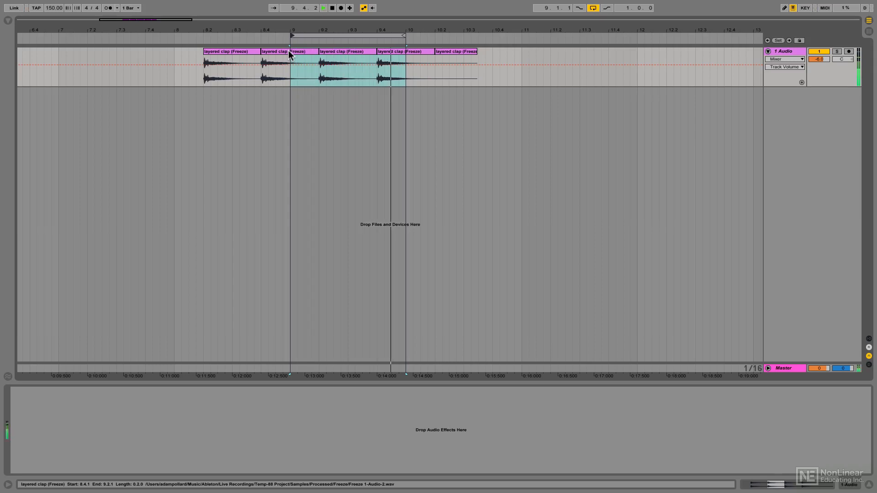
pyautogui.press('space')
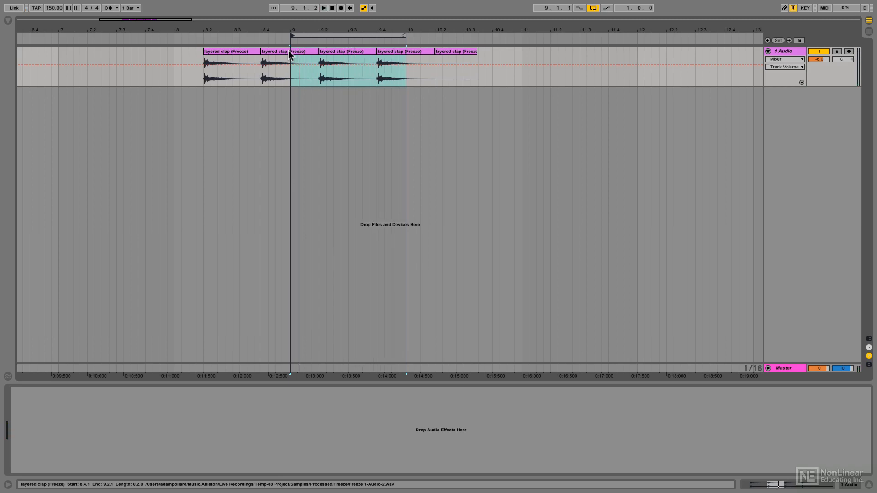
# - Consolidate the flattened claps from 8.1.1 to 10.1.1 into one two-bar clip and delete the leftover tail after it
pyautogui.moveTo(293, 36); pyautogui.dragTo(405, 65)
pyautogui.rightClick(395, 52)
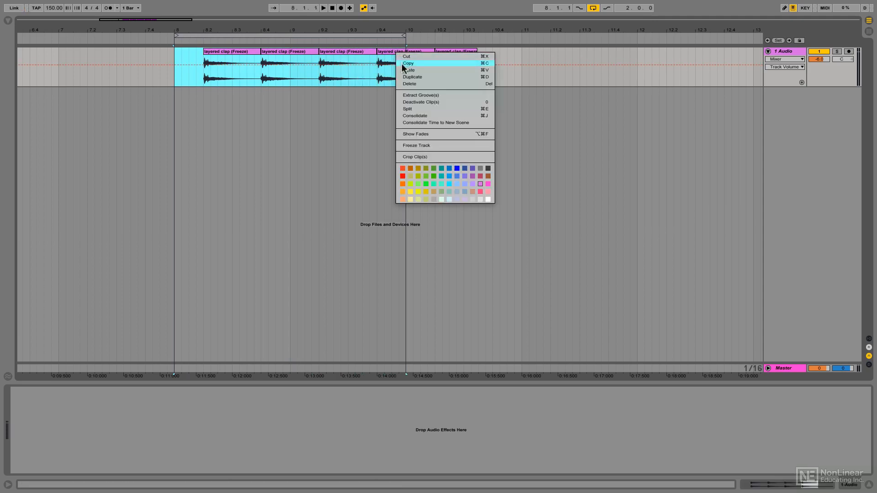
pyautogui.click(409, 115)
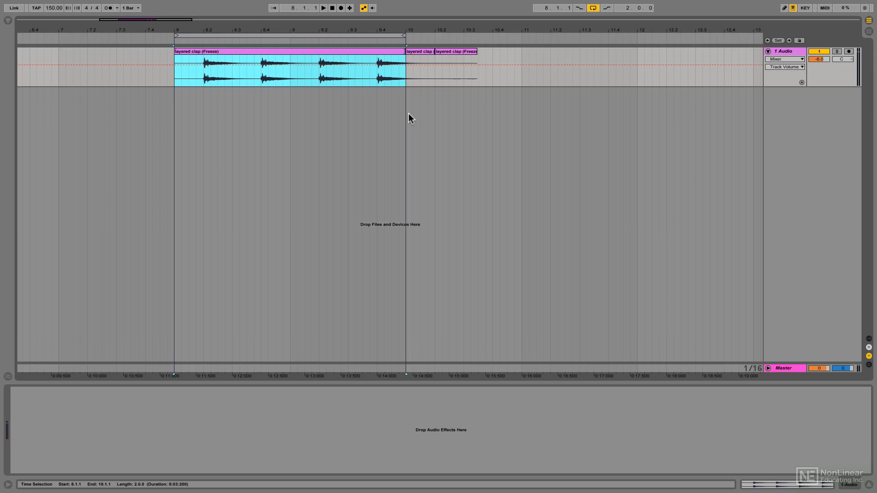
pyautogui.moveTo(492, 78); pyautogui.dragTo(406, 70)
pyautogui.press('Delete')
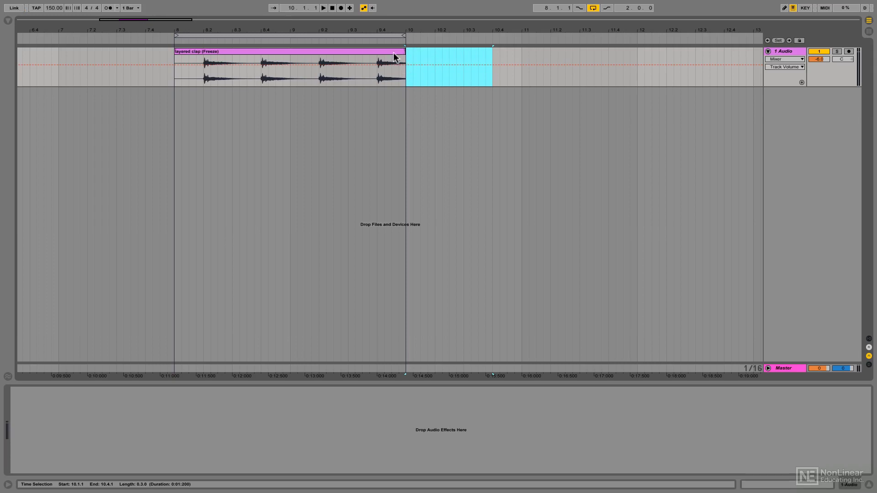
# - Enable looping in the consolidated clip over its second bar only, at position 2.1.1 with length 1.0.0, with the arrangement loop switched off
pyautogui.click(393, 53)
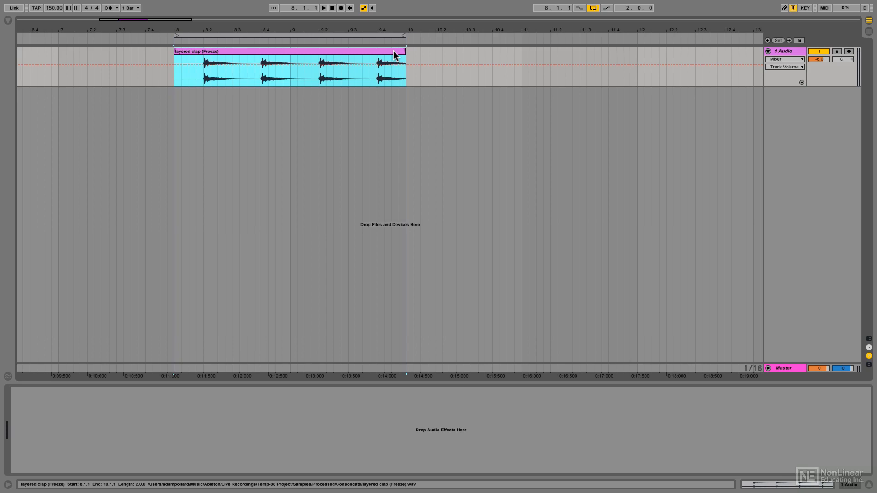
pyautogui.click(742, 485)
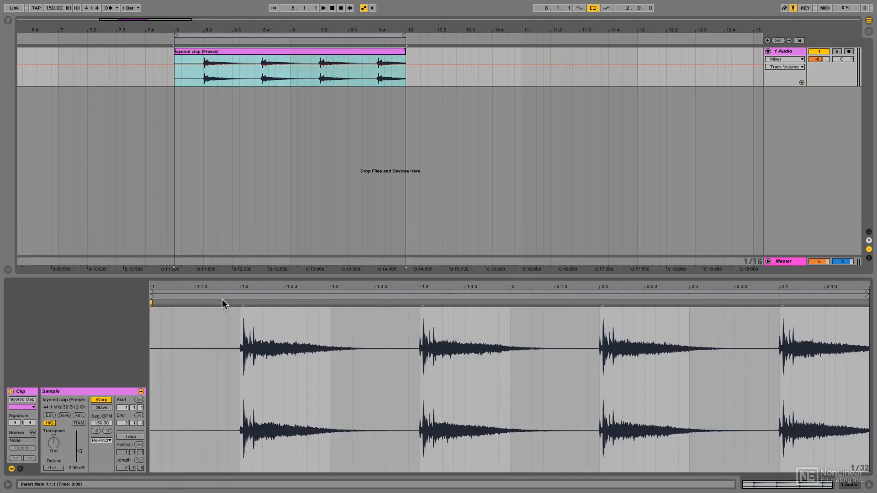
pyautogui.moveTo(152, 292)
pyautogui.mouseDown()
pyautogui.moveTo(314, 294)
pyautogui.moveTo(503, 323)
pyautogui.moveTo(505, 333)
pyautogui.mouseUp()
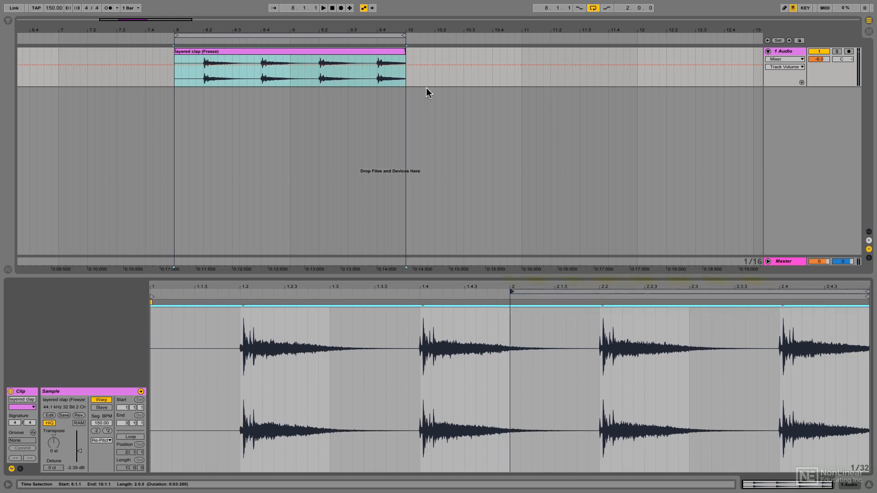
pyautogui.moveTo(417, 32)
pyautogui.mouseDown()
pyautogui.moveTo(404, 22)
pyautogui.moveTo(273, 22)
pyautogui.moveTo(274, 31)
pyautogui.mouseUp()
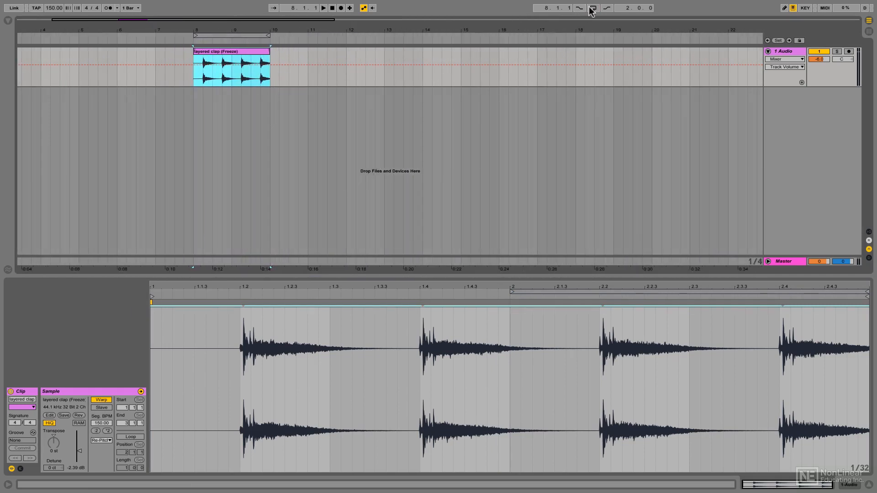
pyautogui.click(141, 435)
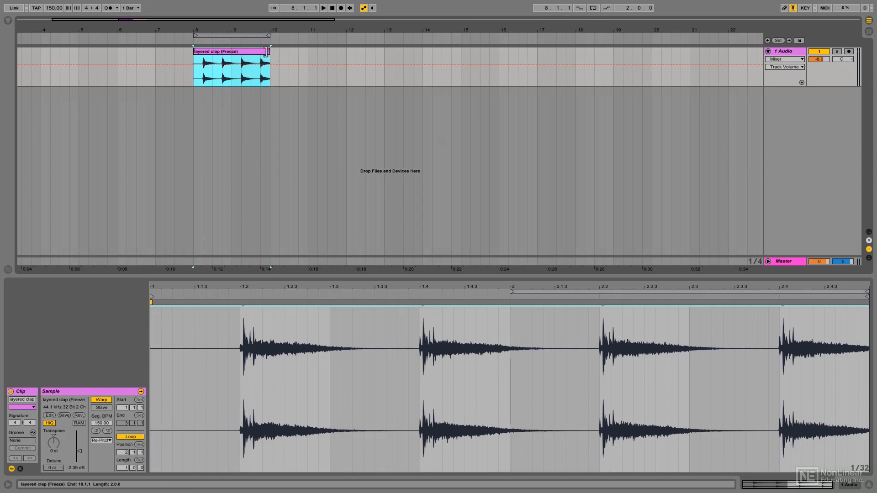
# - Extend the looped clap clip to 12.1.1 and play it back from 8.1.1
pyautogui.moveTo(271, 56); pyautogui.dragTo(345, 60)
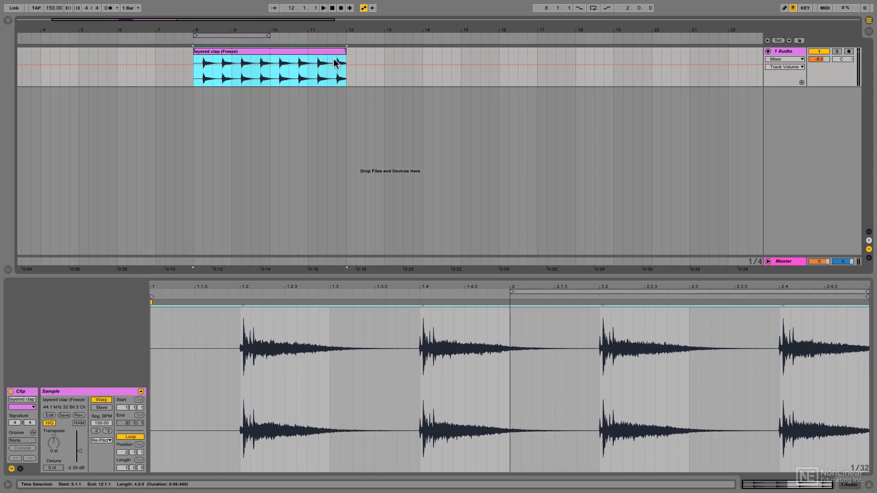
pyautogui.click(192, 60)
pyautogui.press('space')
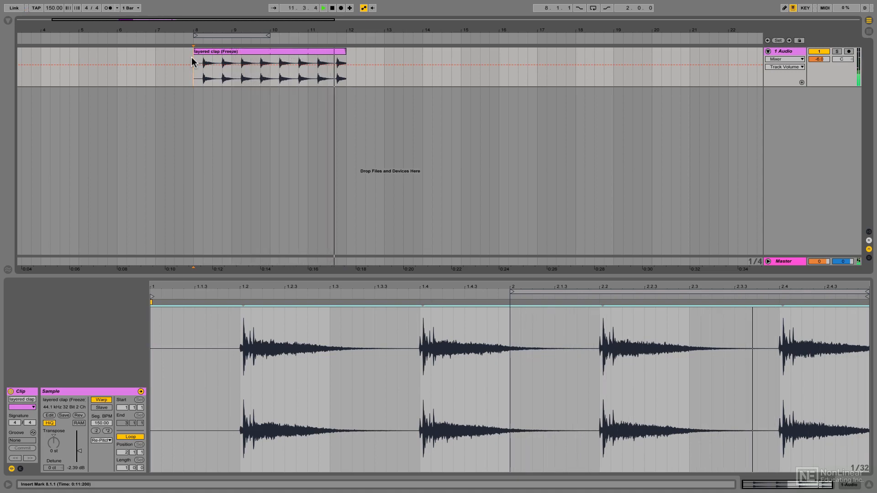
pyautogui.press('space')
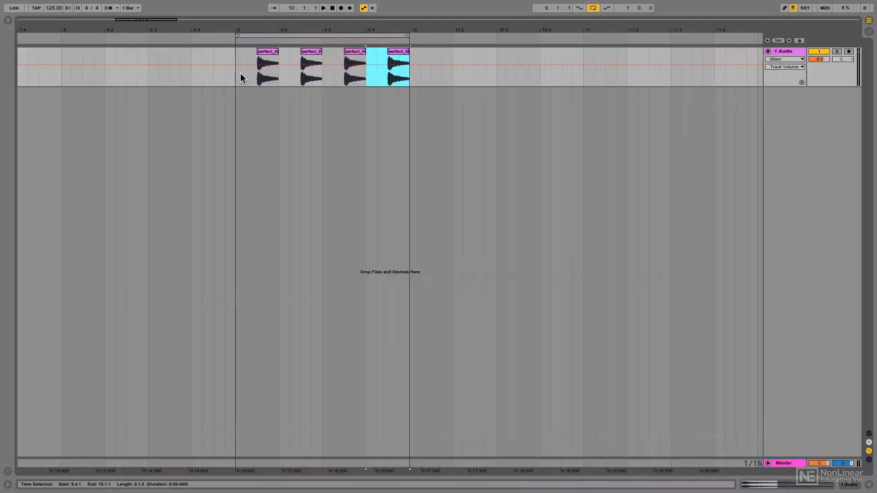
# - Play back the dry hi-hat pattern from 9.1.1 to hear it without effects
pyautogui.click(235, 73)
pyautogui.press('space')
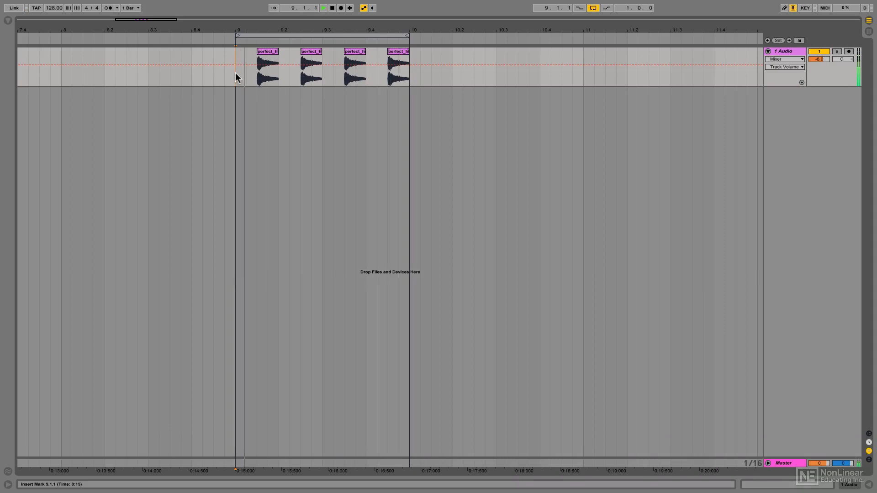
pyautogui.press('space')
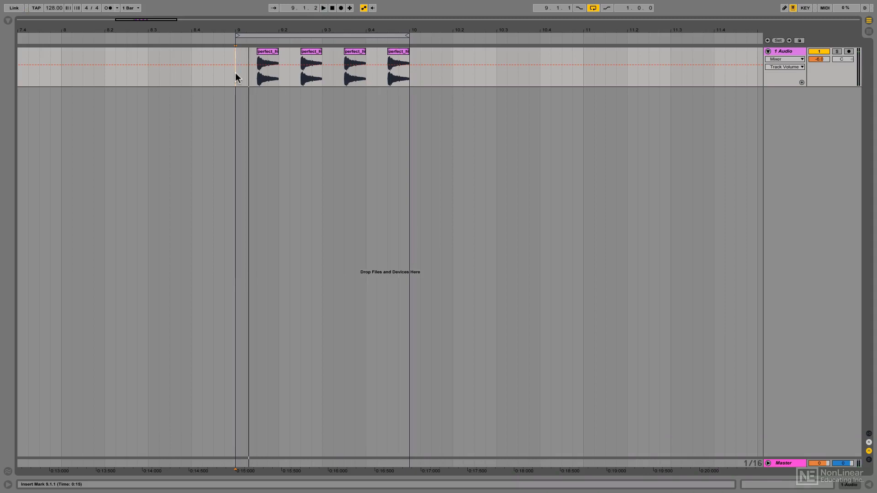
# - Add the Simple Delay preset Dotted Eighth Note to the hi-hat track and audition the delayed pattern
pyautogui.click(8, 22)
pyautogui.click(28, 66)
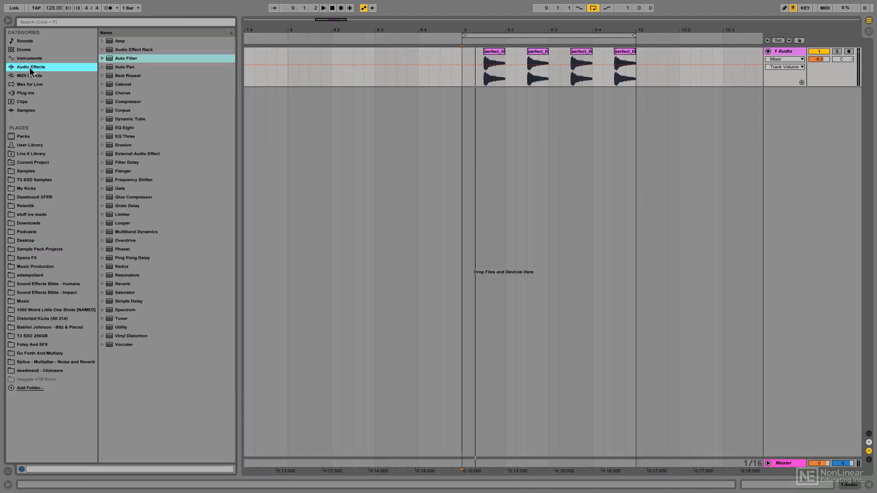
pyautogui.click(102, 301)
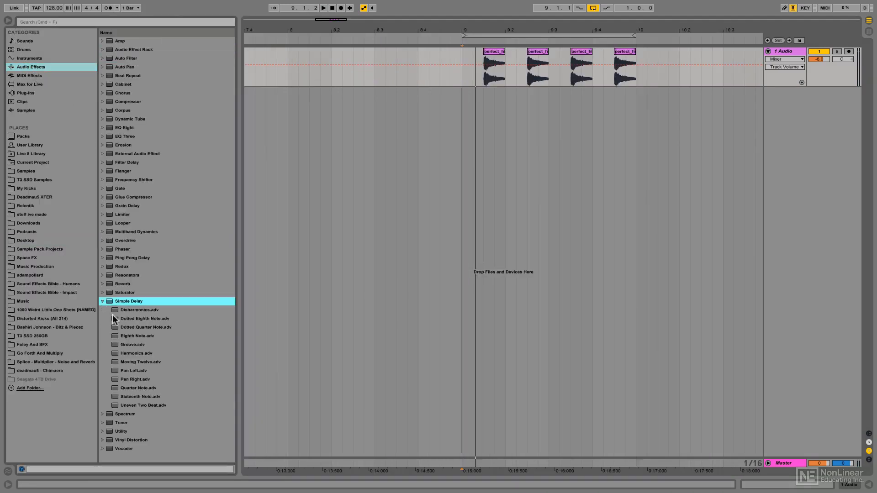
pyautogui.doubleClick(129, 318)
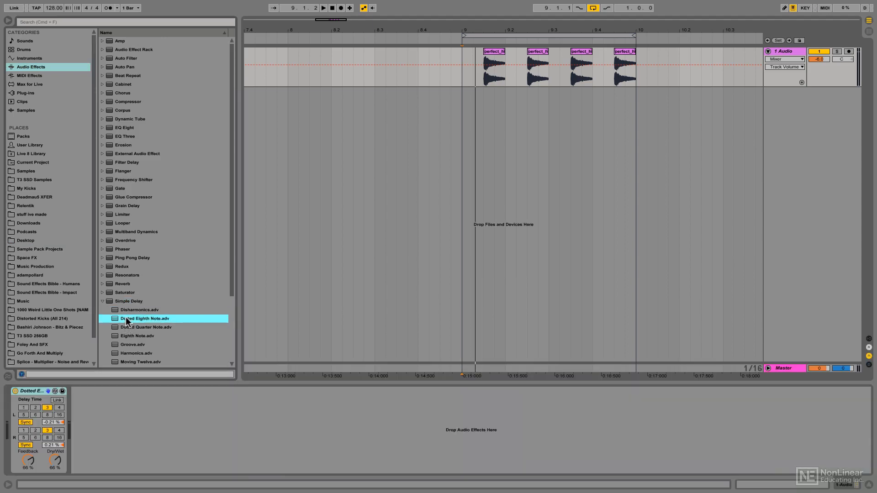
pyautogui.press('super+alt+b')
pyautogui.press('space')
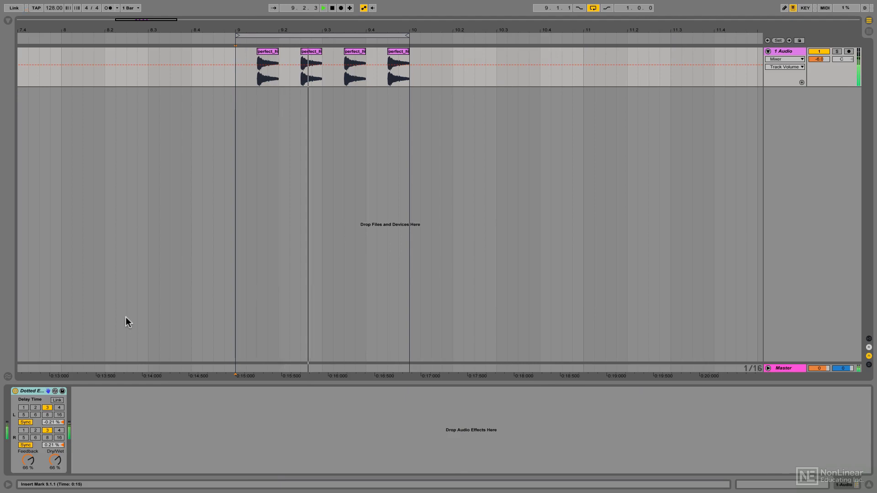
pyautogui.press('space')
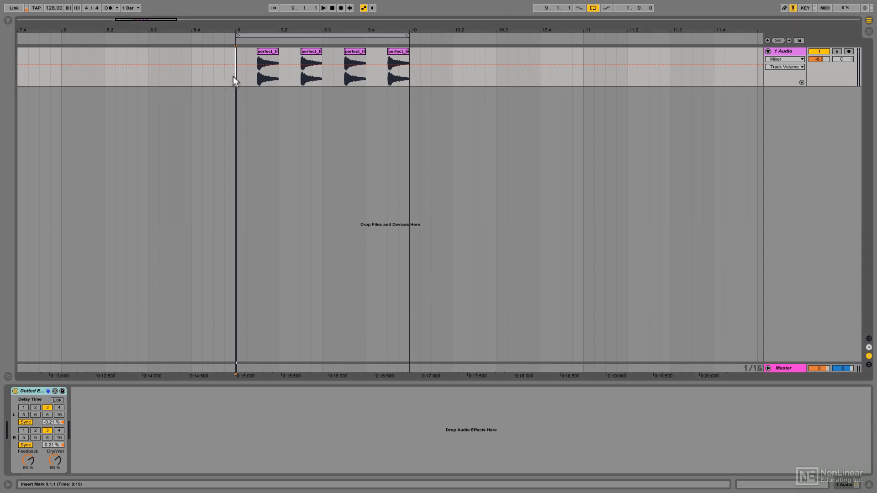
# - Duplicate the one-bar hi-hat pattern from 9.1.1 into the following bar and extend the arrangement loop to 11.1.1
pyautogui.moveTo(235, 78); pyautogui.dragTo(408, 80)
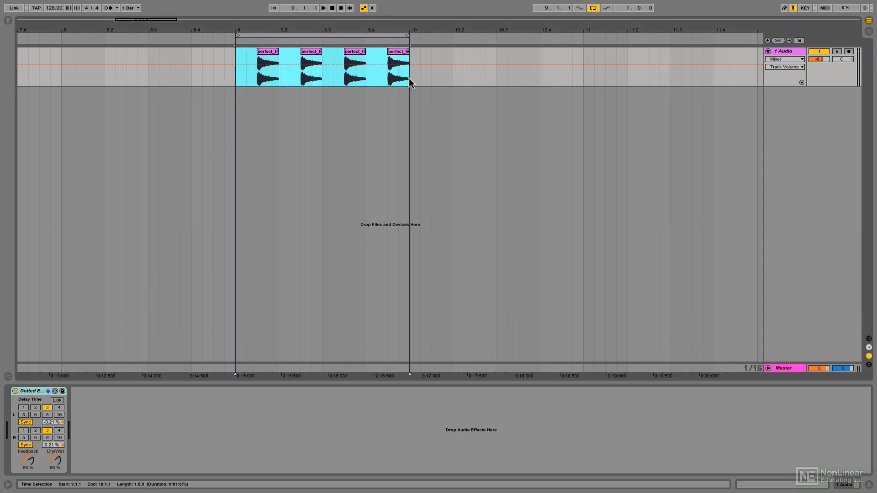
pyautogui.hotkey('ctrl', 'd')
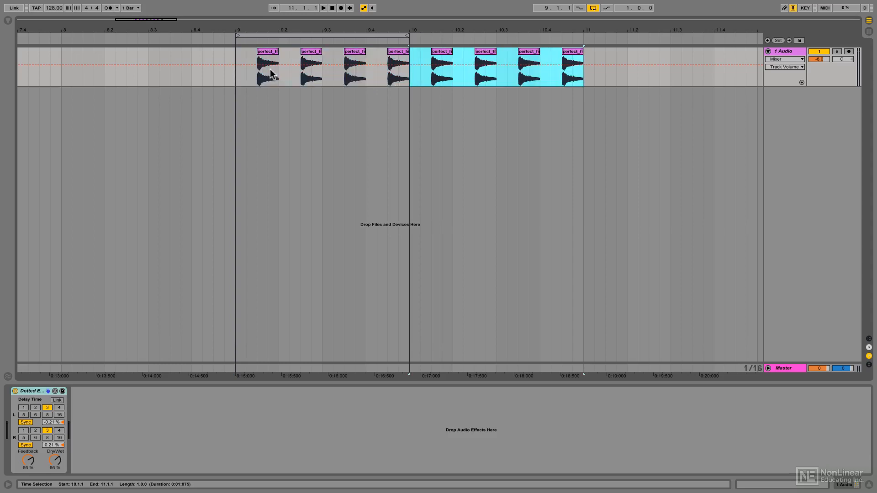
pyautogui.moveTo(408, 36); pyautogui.dragTo(585, 44)
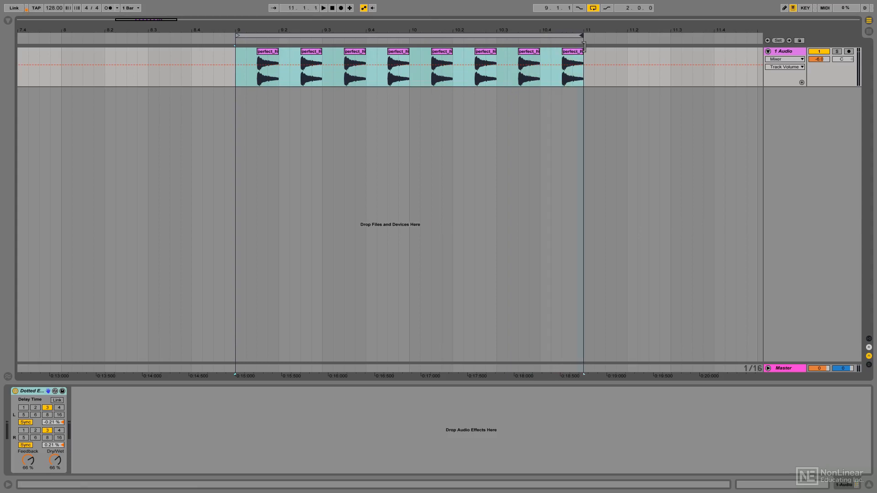
# - Freeze and flatten the hi-hat track to print the delay into the audio
pyautogui.rightClick(791, 55)
pyautogui.click(753, 91)
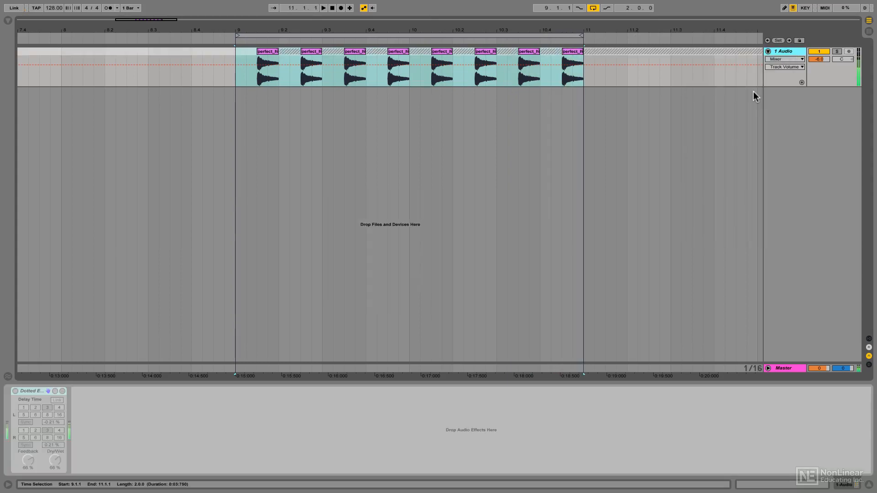
pyautogui.rightClick(776, 63)
pyautogui.click(724, 100)
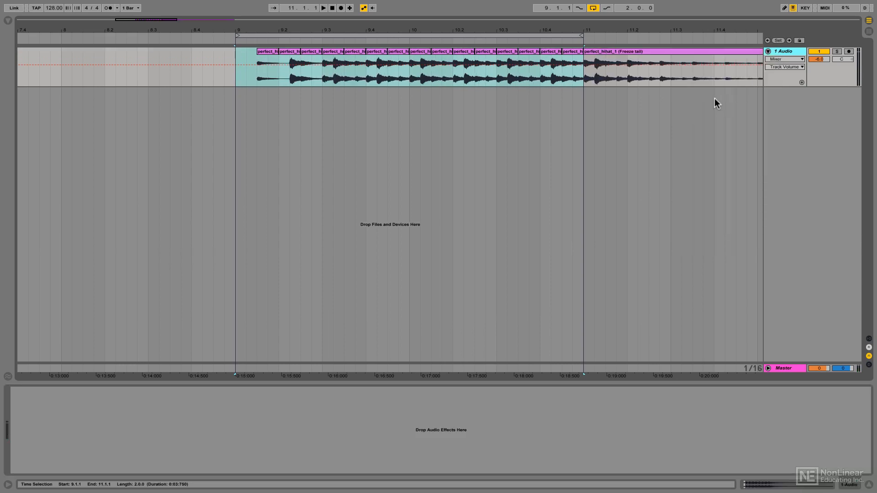
# - Consolidate the flattened hi-hats from 9.1.1 to 11.1.1 into one clip and delete the freeze tail after it
pyautogui.moveTo(582, 77); pyautogui.dragTo(237, 78)
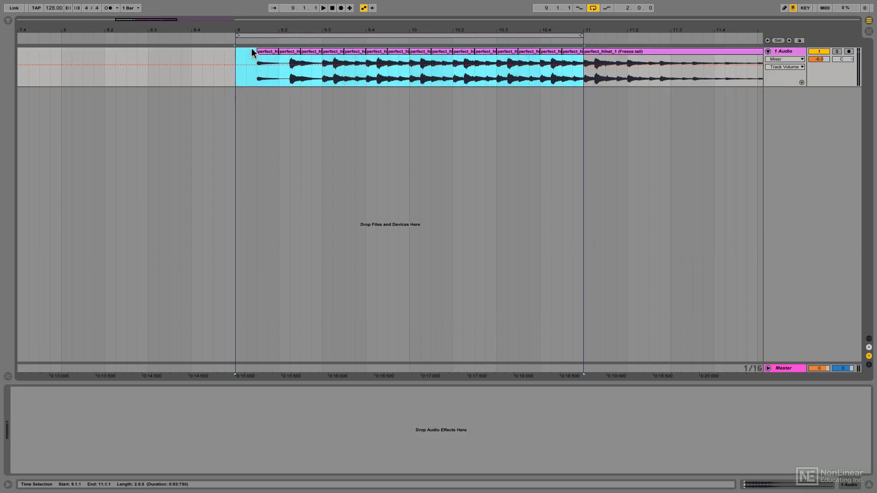
pyautogui.rightClick(263, 54)
pyautogui.click(273, 107)
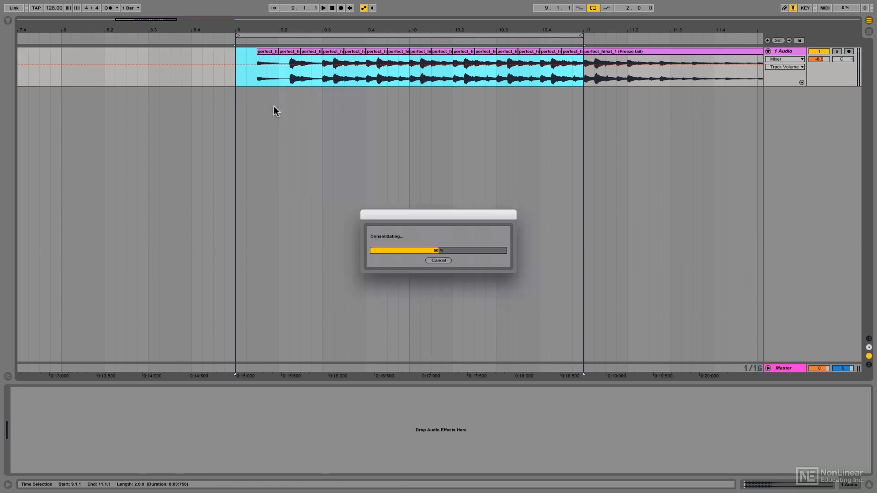
pyautogui.click(596, 51)
pyautogui.press('Delete')
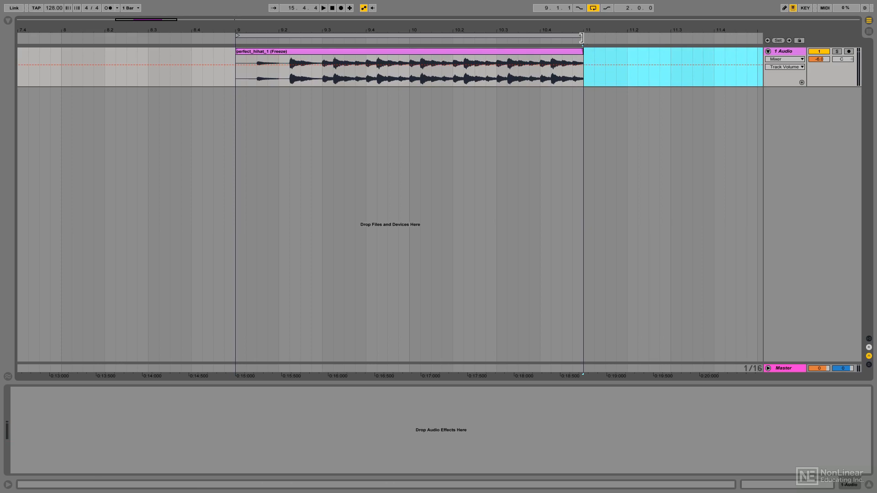
# - Shorten the arrangement loop to the first bar, 9.1.1 to 10.1.1, and audition it
pyautogui.moveTo(581, 36); pyautogui.dragTo(410, 37)
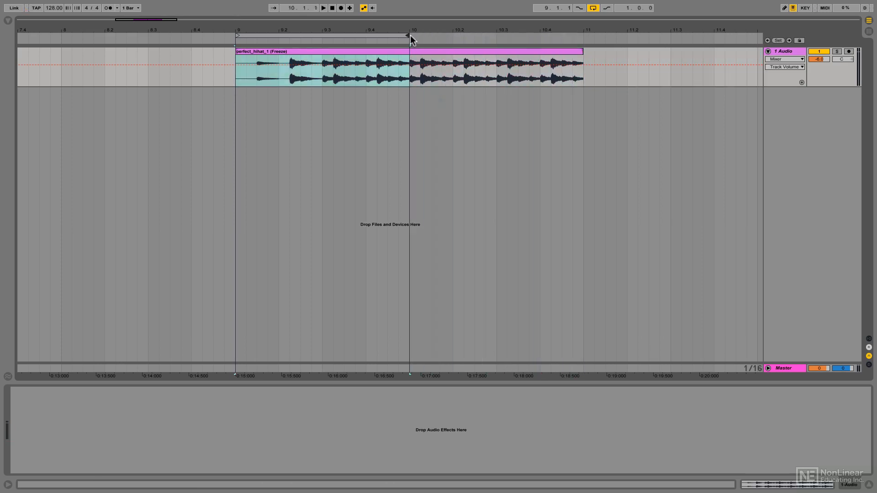
pyautogui.press('space')
pyautogui.press('space')
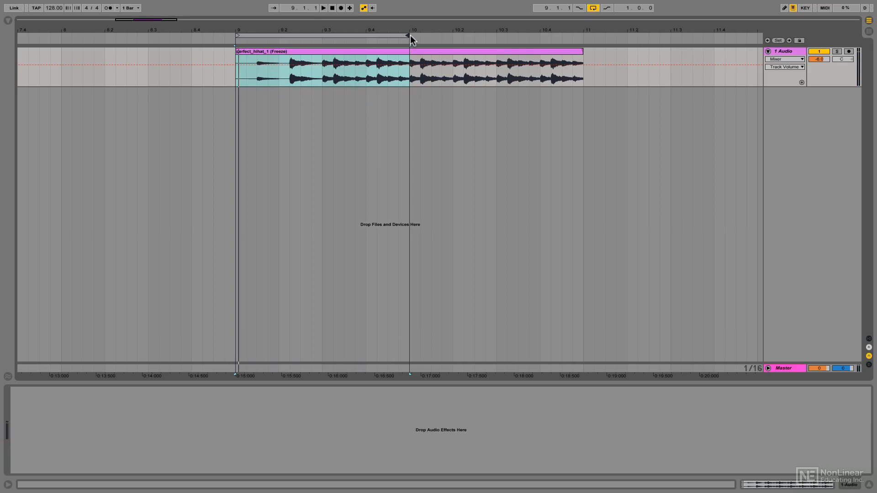
# - Move the one-bar arrangement loop to the second bar, starting at 10.1.1, and audition it
pyautogui.moveTo(401, 36); pyautogui.dragTo(580, 37)
pyautogui.press('space')
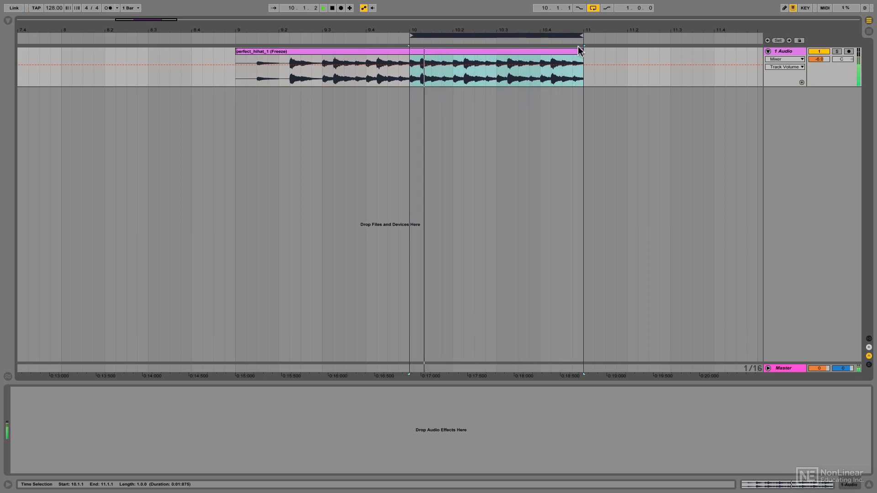
pyautogui.press('space')
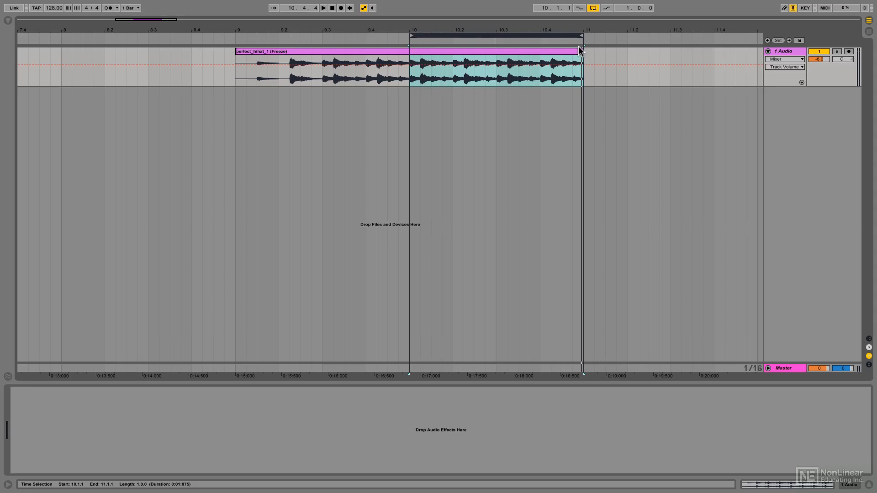
# - Open the audio export settings for the looped second bar of hi-hats
pyautogui.click(54, 6)
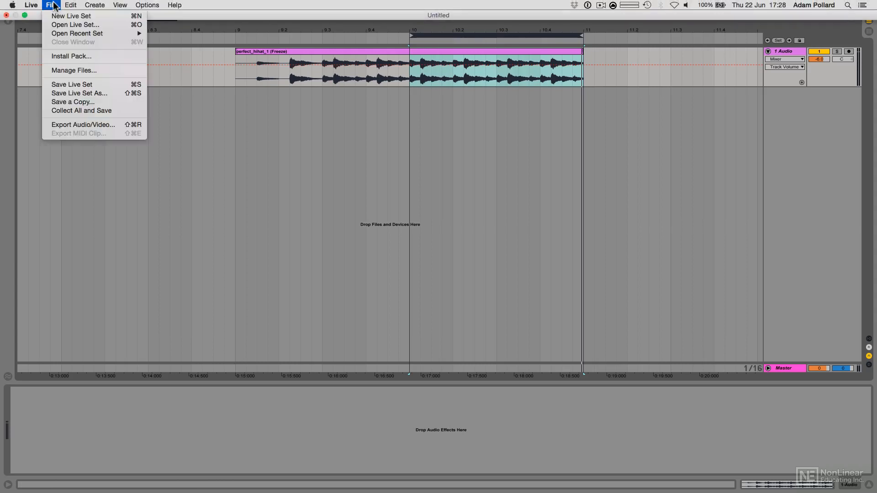
pyautogui.click(65, 126)
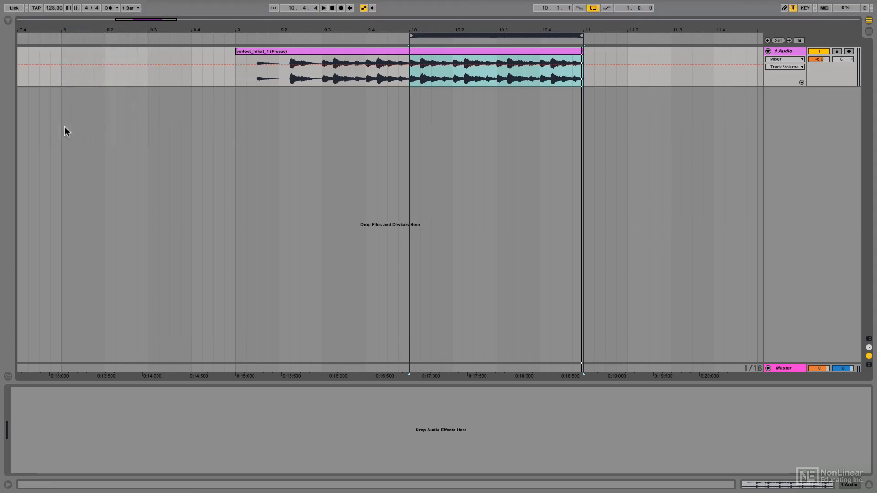